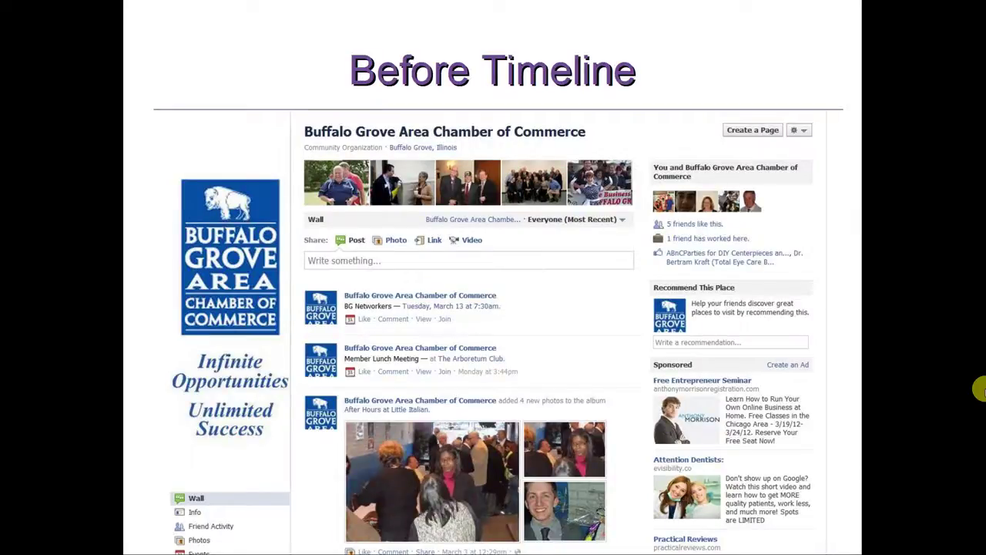
Step: Advance the slideshow from Before Timeline through After Timeline to the Be Prepared! slide
{"action": "key", "text": "Right"}
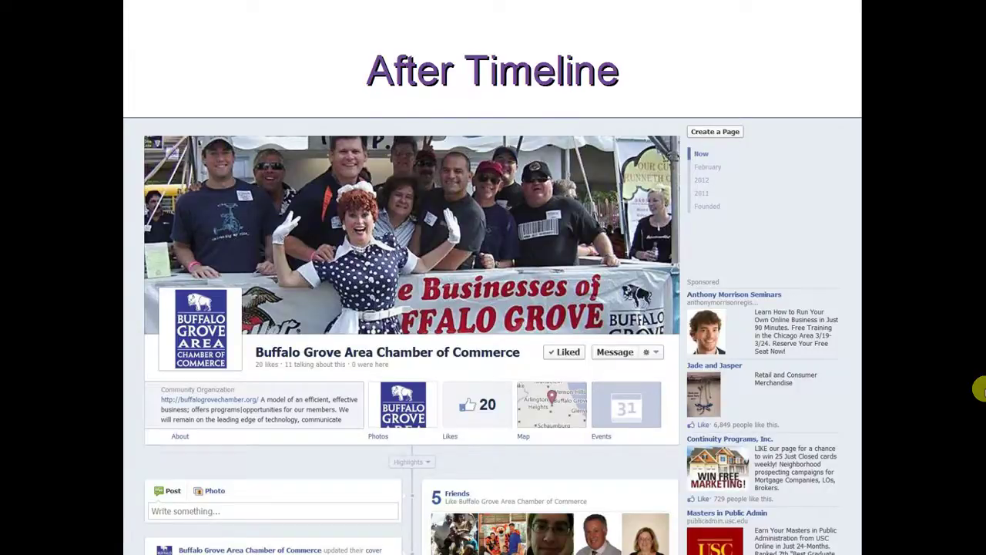
{"action": "key", "text": "Right"}
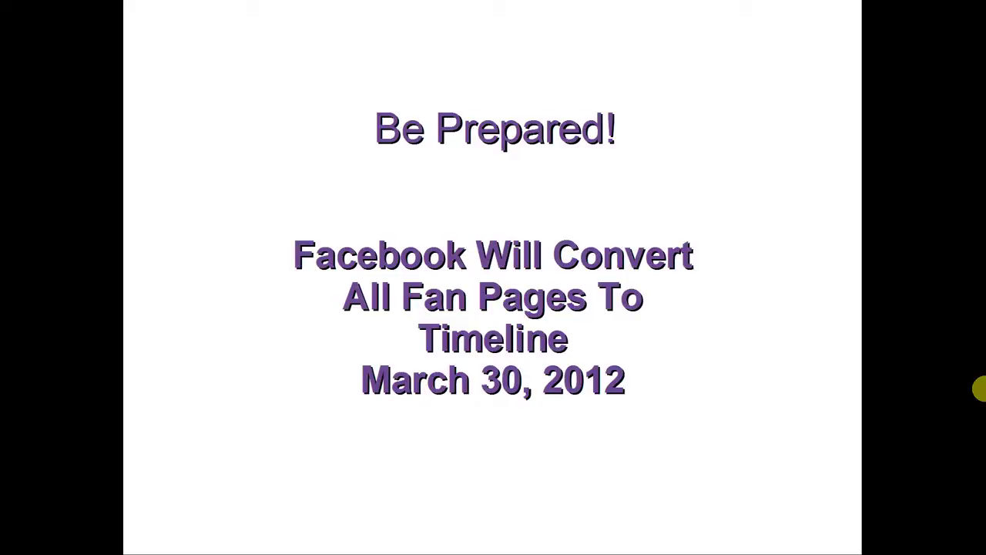
Step: Advance through Prepare Your New Photos and Cover Photo to the Portrait Picture (Thumbnail Size) slide
{"action": "left_click", "coordinate": [978, 389]}
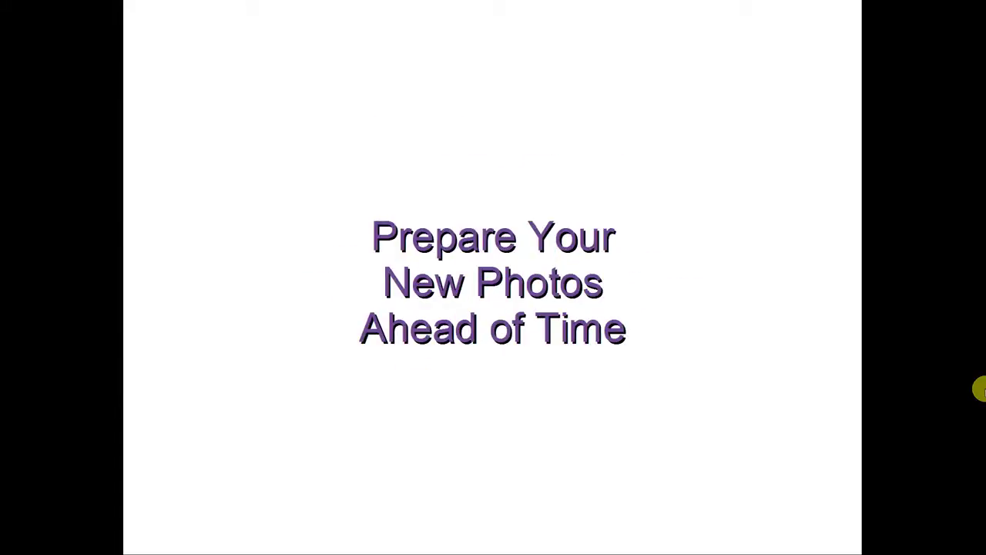
{"action": "left_click", "coordinate": [978, 389]}
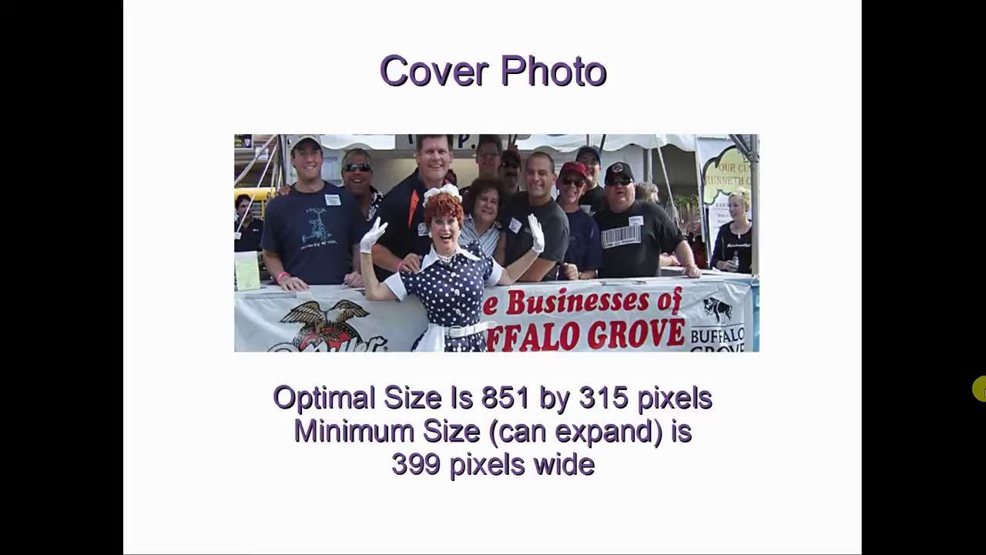
{"action": "left_click", "coordinate": [978, 389]}
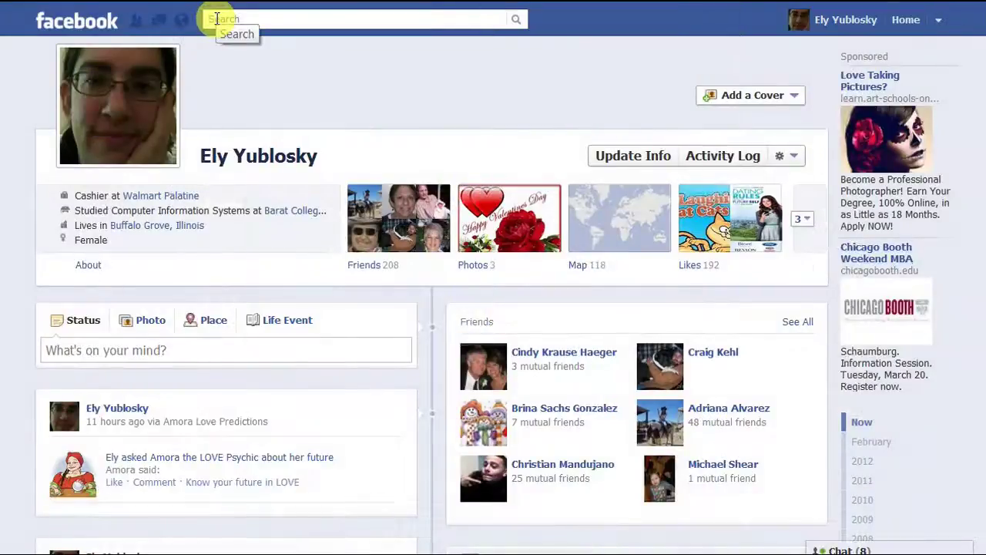
Step: Search 'bu', open the Buffalo Grove Area Chamber of Commerce page, and scroll past the Admin Panel
{"action": "left_click", "coordinate": [217, 18]}
{"action": "type", "text": "bu"}
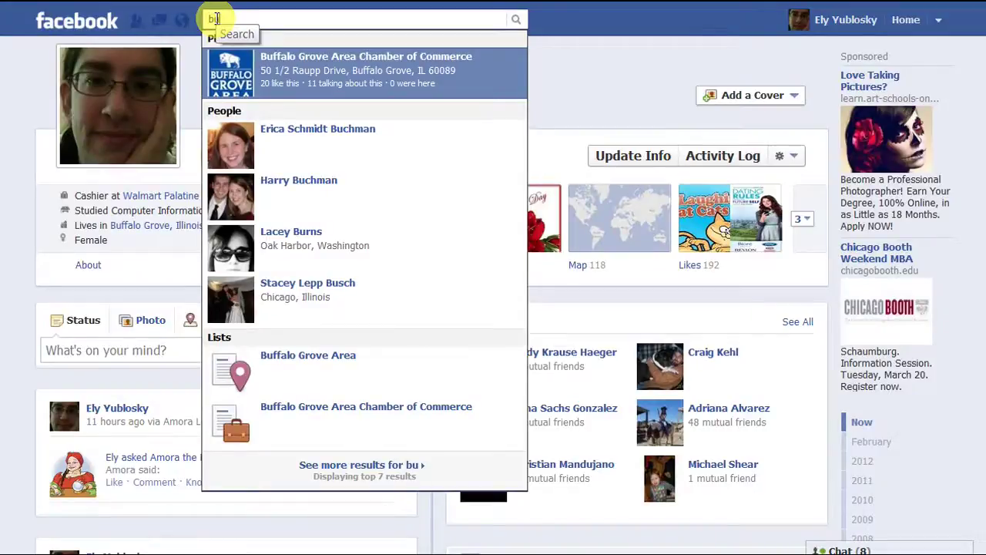
{"action": "left_click", "coordinate": [286, 72]}
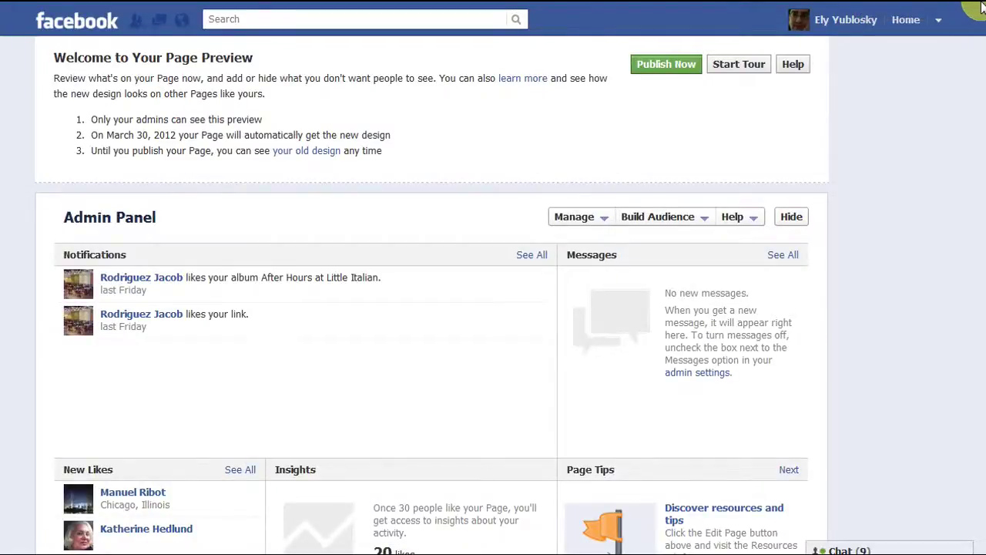
{"action": "scroll", "coordinate": [982, 16], "scroll_direction": "down", "scroll_amount": 3}
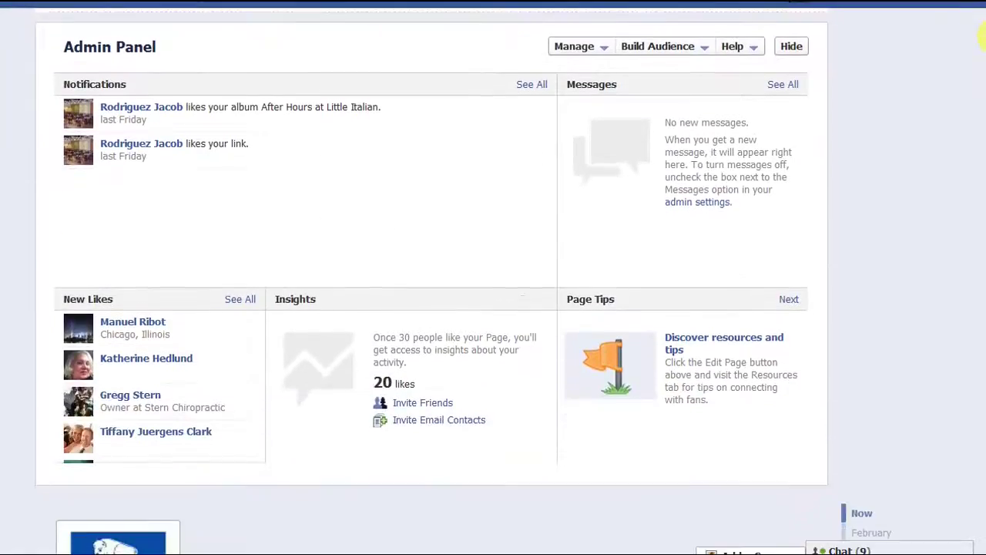
{"action": "scroll", "coordinate": [982, 35], "scroll_direction": "down", "scroll_amount": 5}
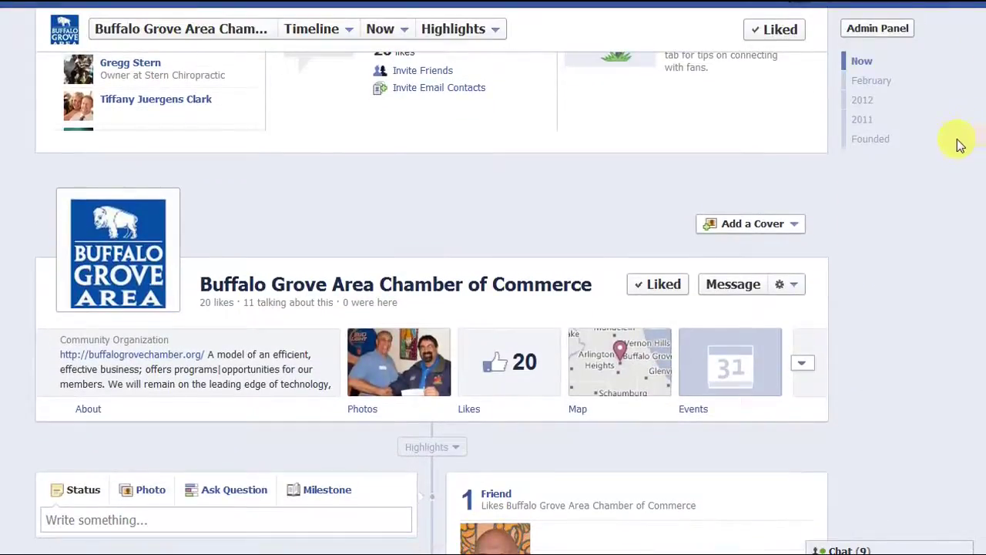
{"action": "left_click", "coordinate": [751, 229]}
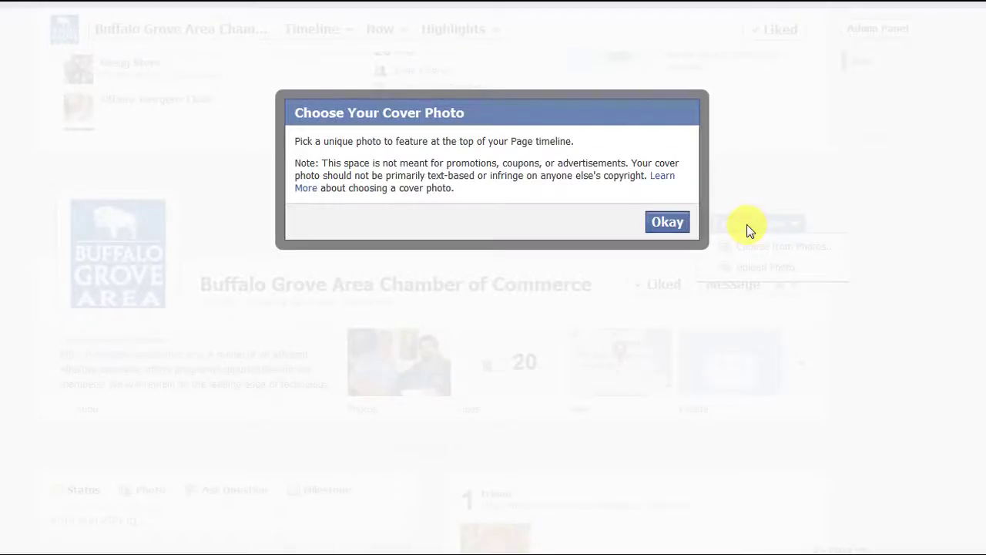
{"action": "left_click", "coordinate": [664, 231]}
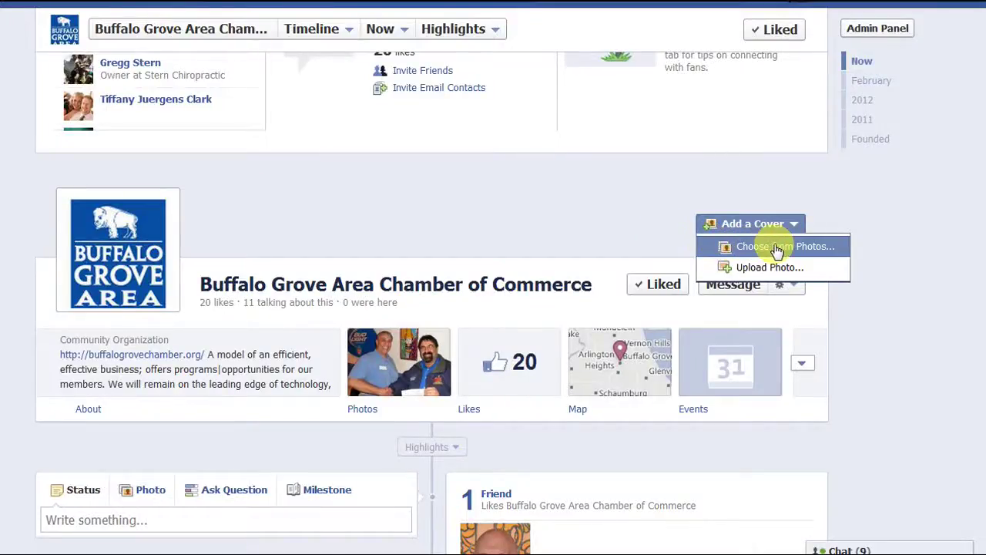
{"action": "left_click", "coordinate": [774, 250]}
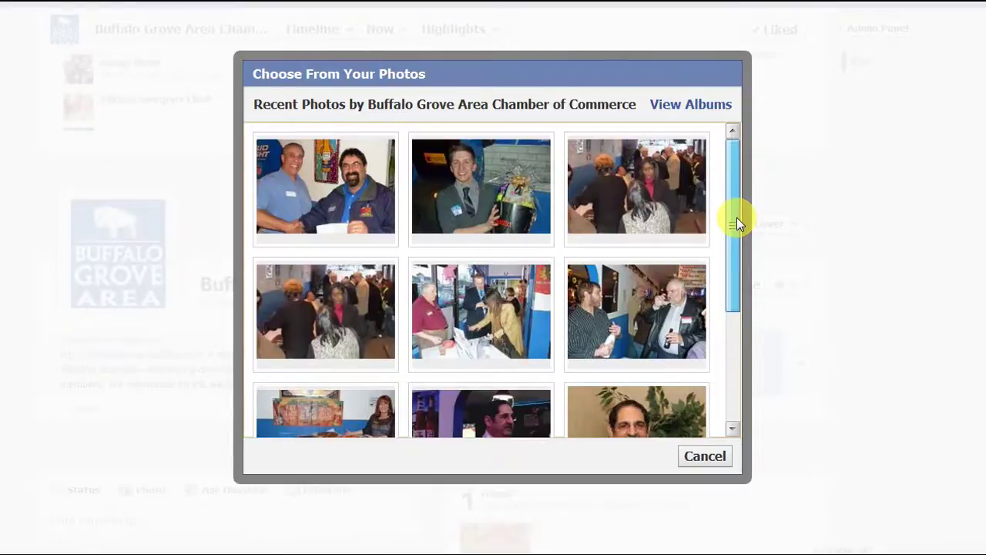
{"action": "mouse_move", "coordinate": [737, 217]}
{"action": "left_mouse_down"}
{"action": "mouse_move", "coordinate": [738, 317]}
{"action": "mouse_move", "coordinate": [740, 214]}
{"action": "left_mouse_up"}
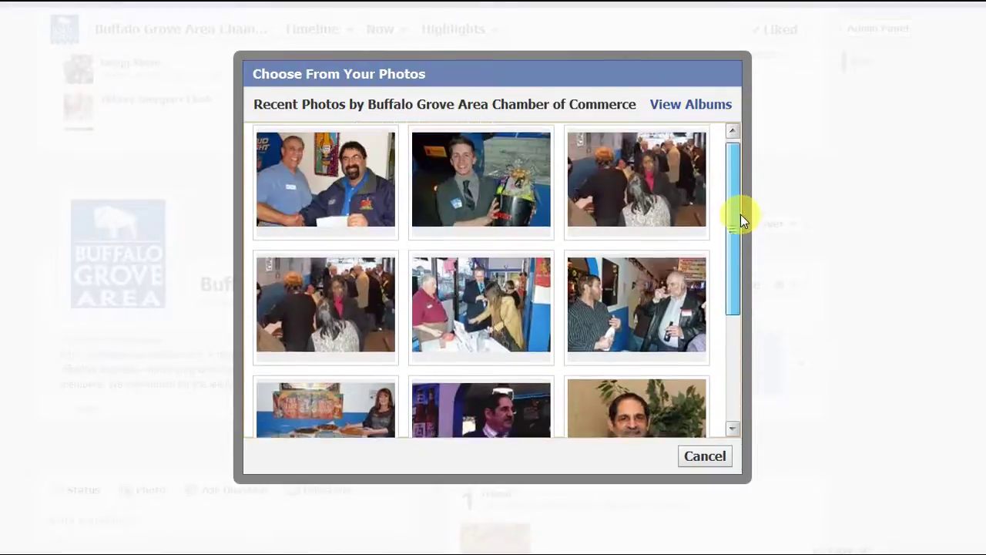
{"action": "left_click", "coordinate": [703, 456]}
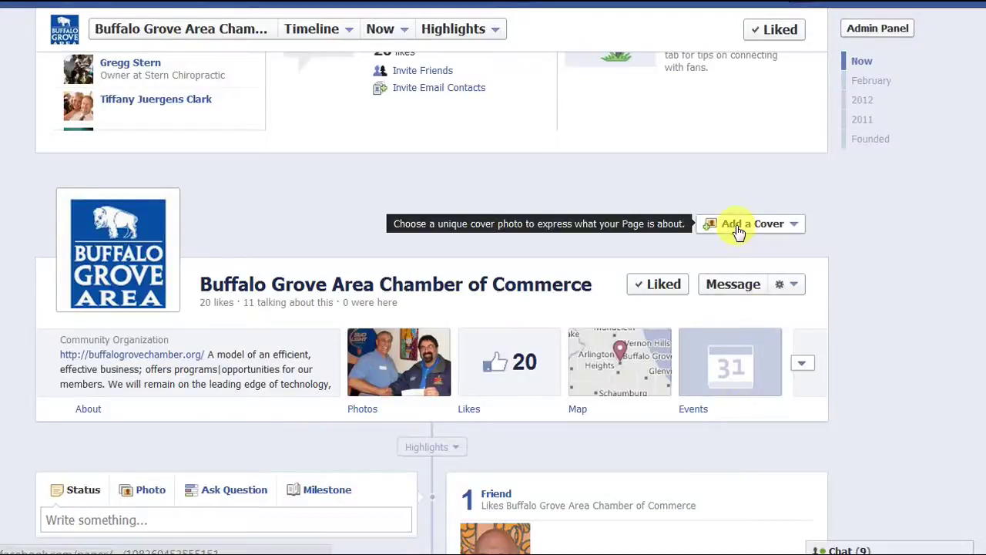
Step: Upload the Facebook-Timeline image from the computer as the page's cover photo
{"action": "left_click", "coordinate": [739, 224]}
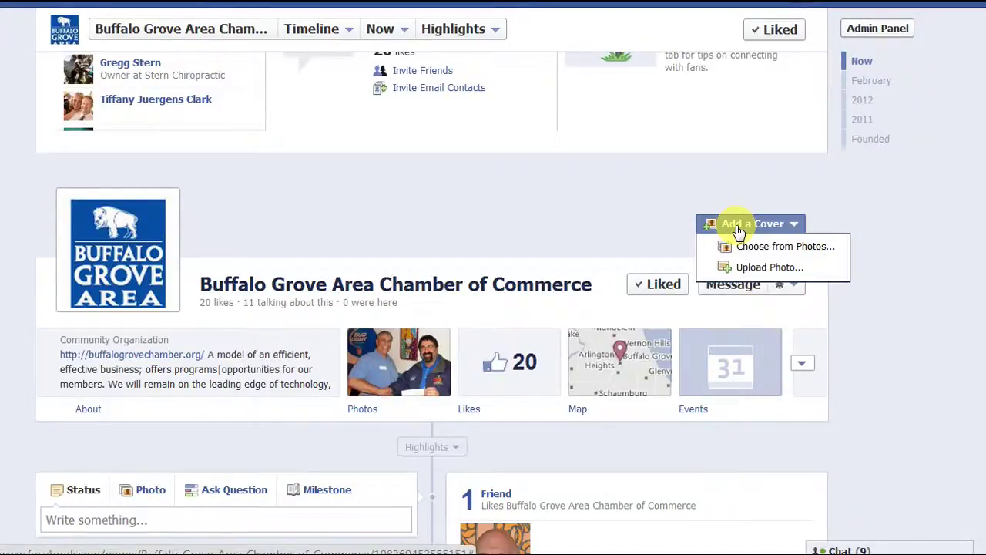
{"action": "left_click", "coordinate": [728, 266]}
{"action": "left_click", "coordinate": [315, 93]}
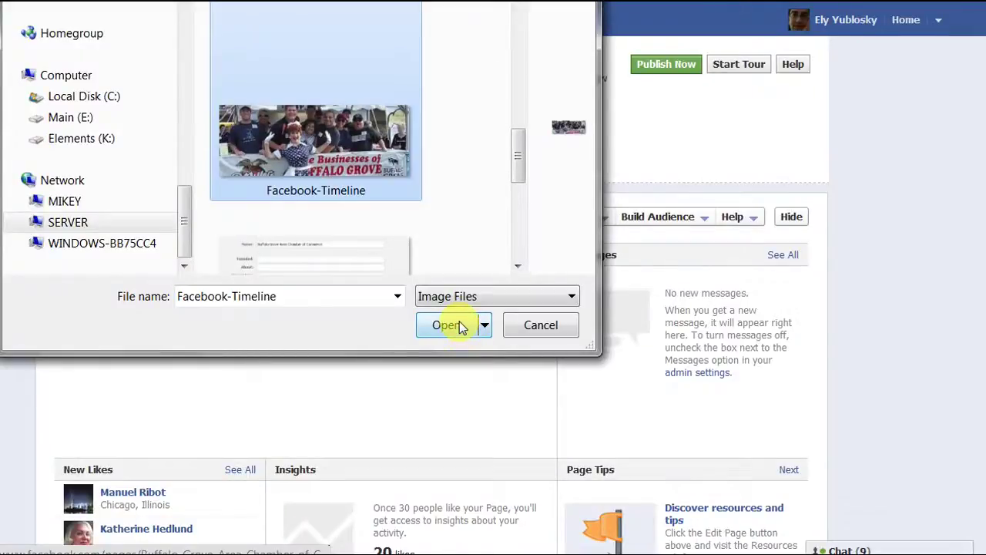
{"action": "double_click", "coordinate": [313, 176]}
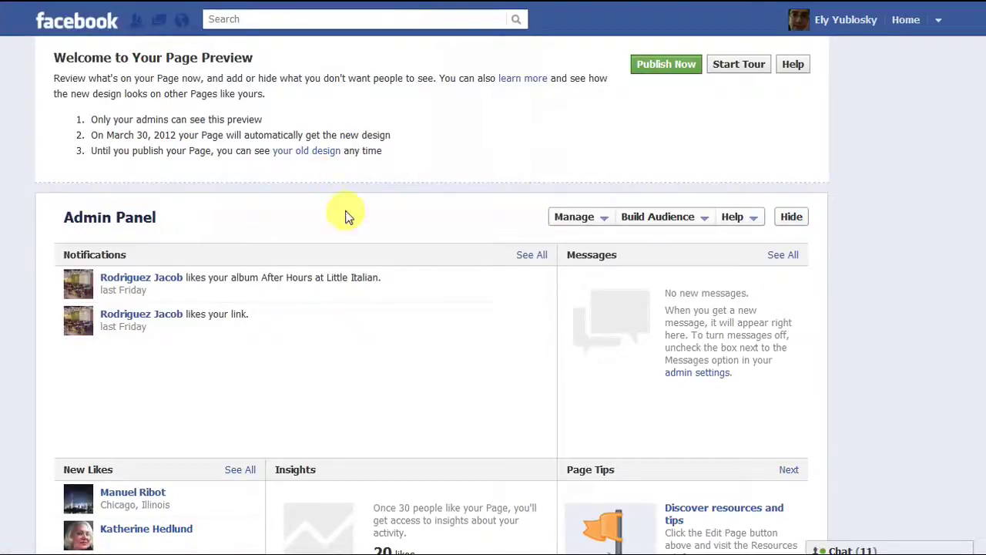
{"action": "scroll", "coordinate": [819, 270], "scroll_direction": "down", "scroll_amount": 1}
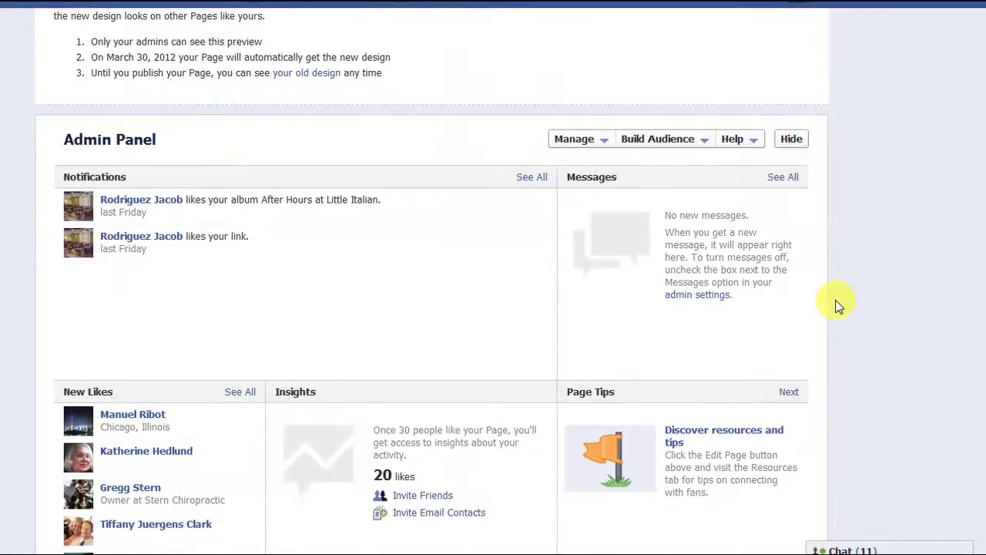
{"action": "scroll", "coordinate": [836, 304], "scroll_direction": "down", "scroll_amount": 3}
{"action": "scroll", "coordinate": [838, 305], "scroll_direction": "down", "scroll_amount": 3}
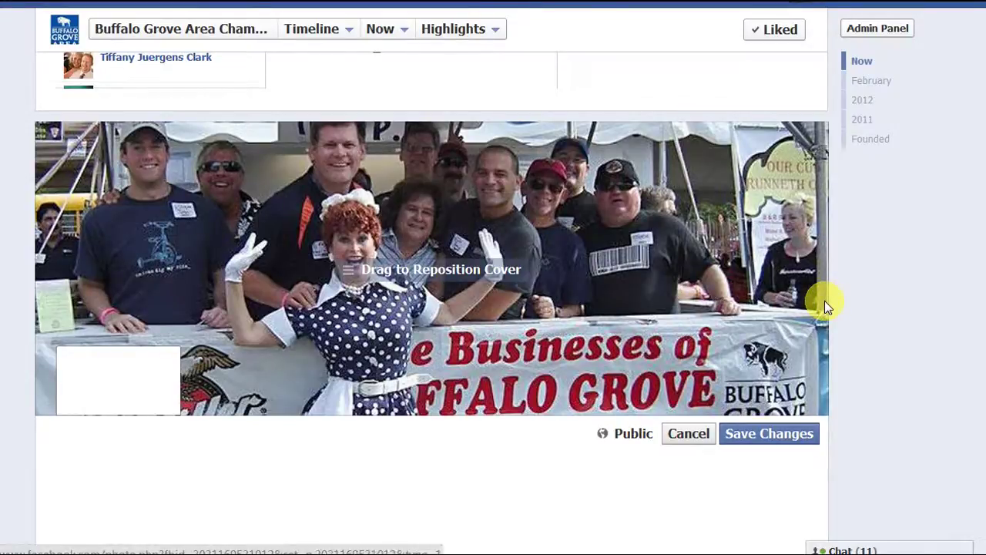
Step: Save the group photo as the cover and bring up the Edit Profile Picture options
{"action": "left_click", "coordinate": [740, 445]}
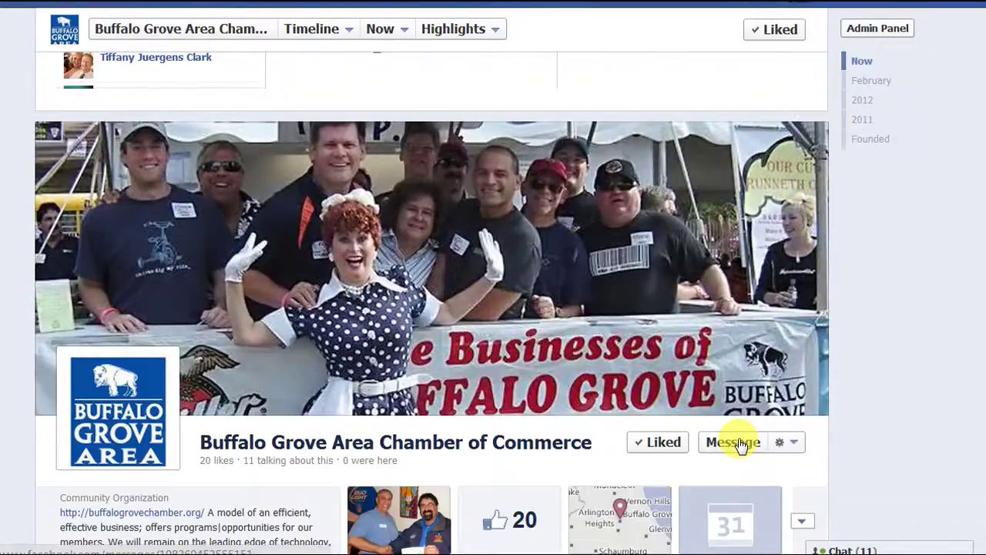
{"action": "scroll", "coordinate": [889, 357], "scroll_direction": "down", "scroll_amount": 2}
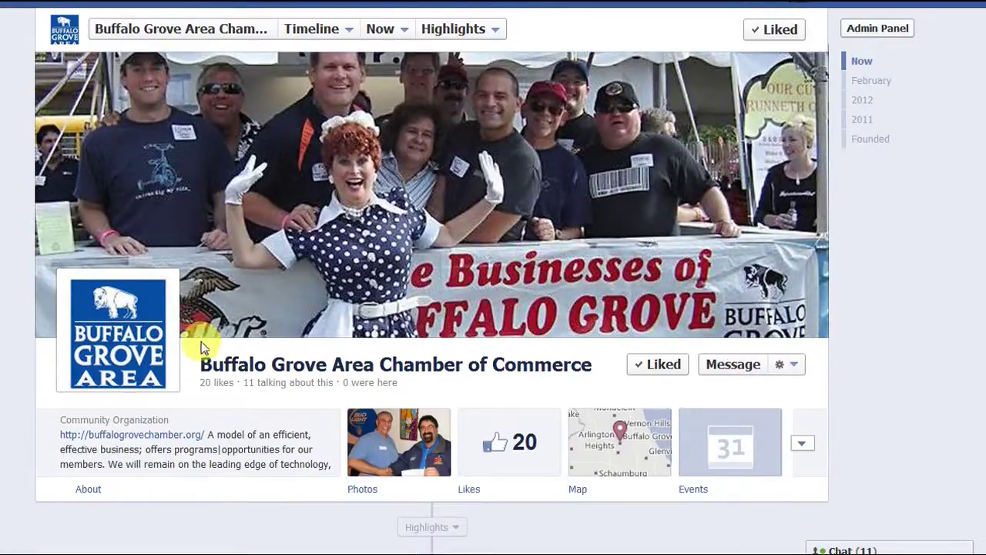
{"action": "mouse_move", "coordinate": [134, 348]}
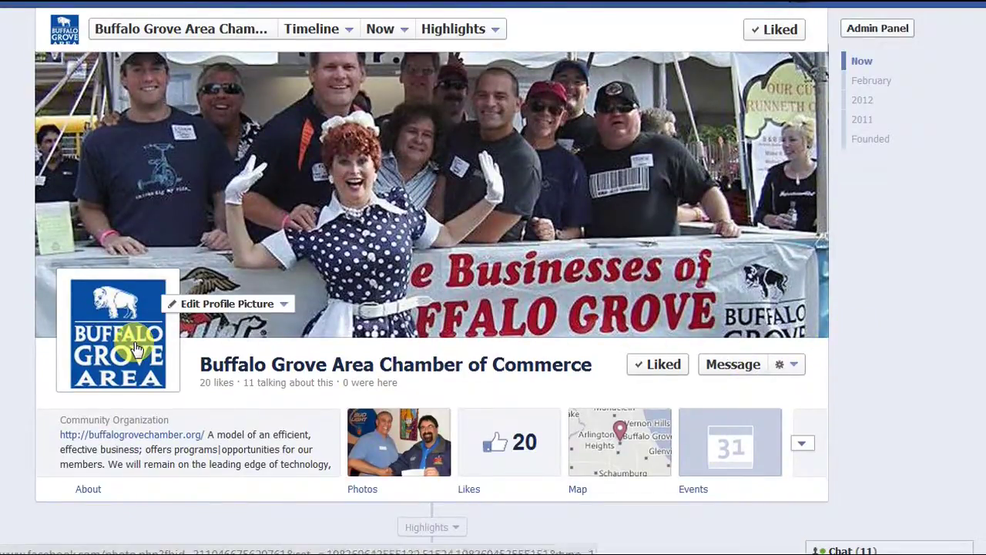
{"action": "left_click", "coordinate": [194, 311]}
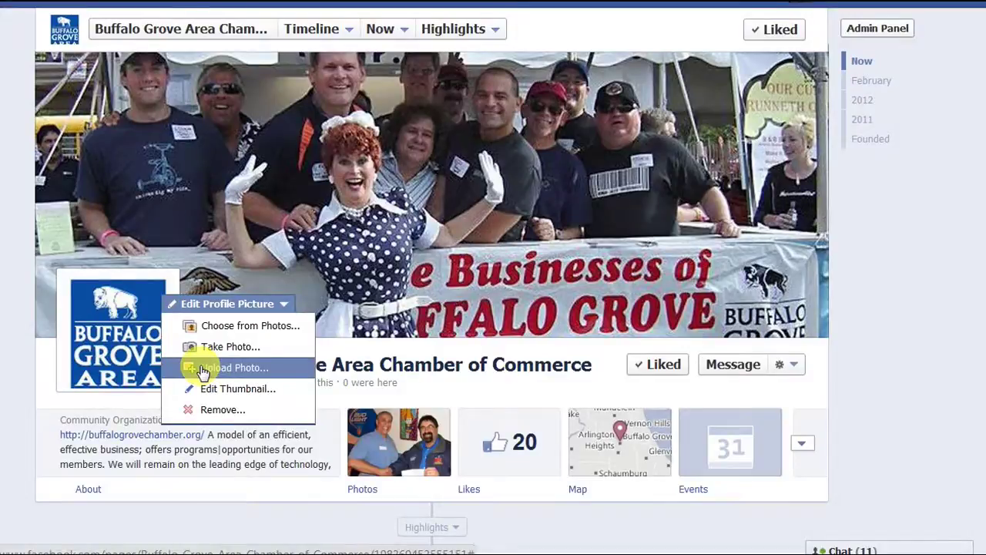
Step: Upload the blue Buffalo Grove Area Chamber of Commerce logo image as the profile picture
{"action": "left_click", "coordinate": [172, 373]}
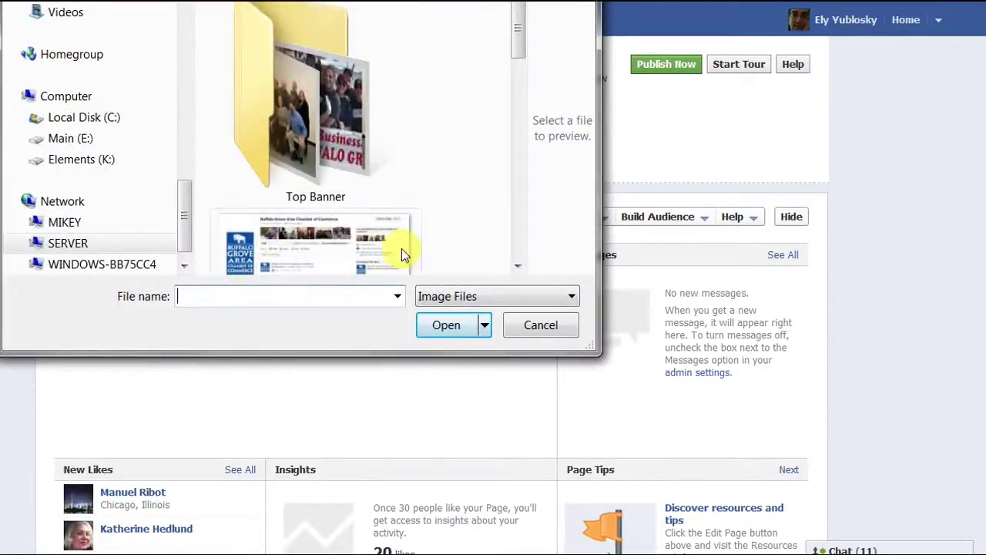
{"action": "left_click_drag", "start_coordinate": [518, 44], "coordinate": [544, 234]}
{"action": "left_click", "coordinate": [324, 227]}
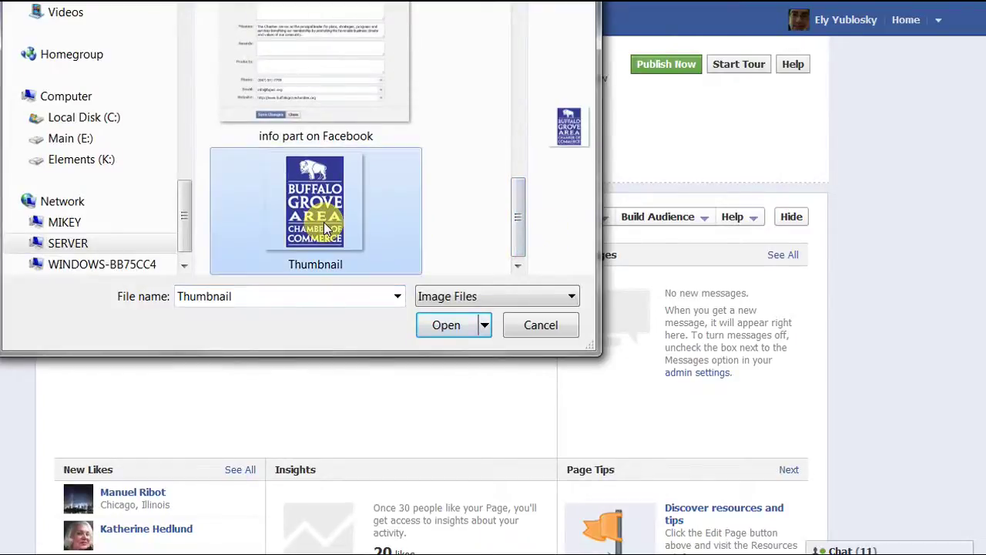
{"action": "double_click", "coordinate": [341, 221]}
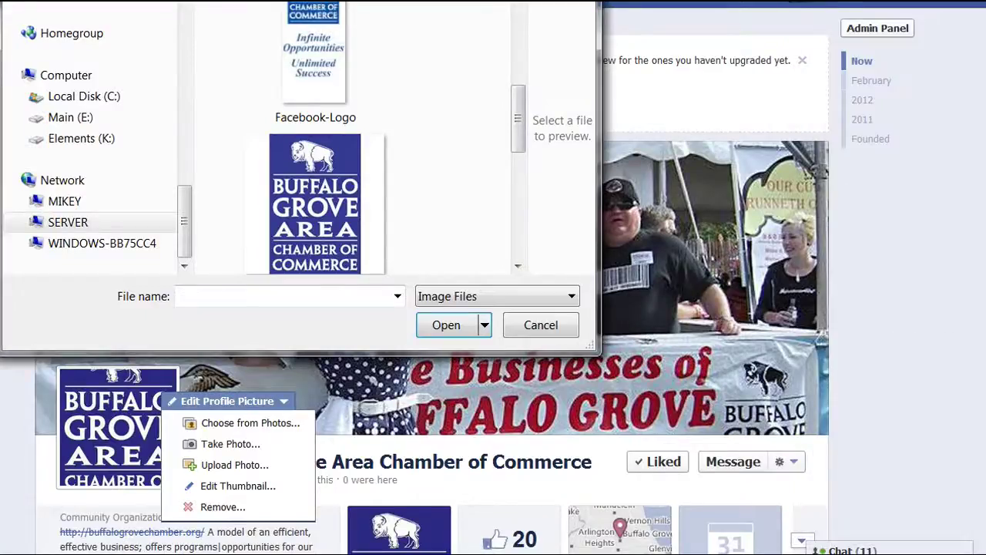
{"action": "double_click", "coordinate": [292, 218]}
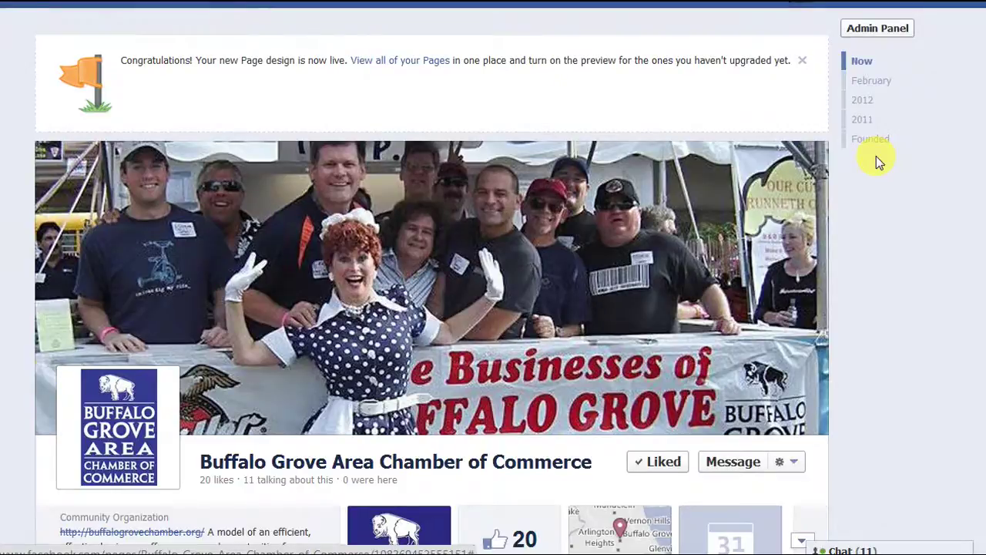
{"action": "scroll", "coordinate": [876, 155], "scroll_direction": "down", "scroll_amount": 1}
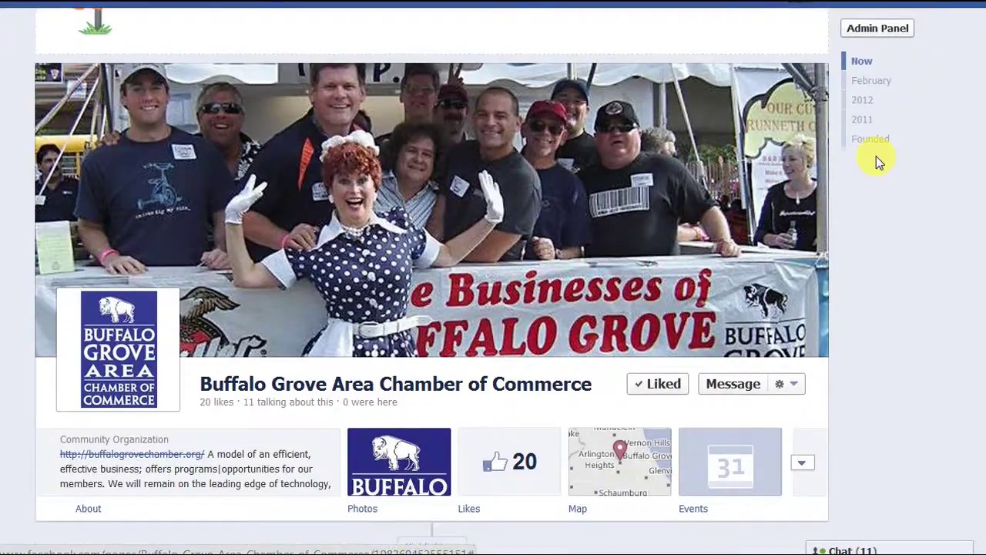
{"action": "scroll", "coordinate": [876, 158], "scroll_direction": "up", "scroll_amount": 2}
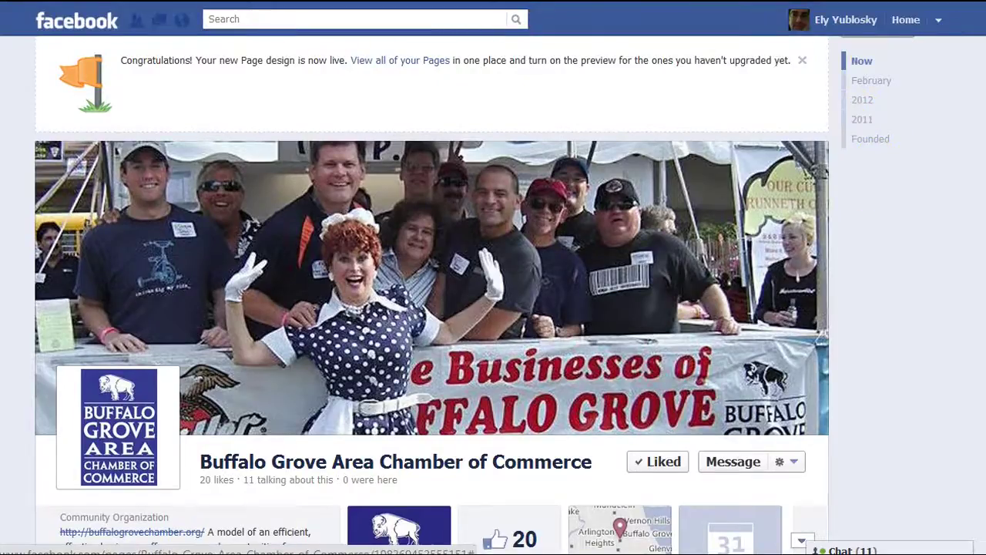